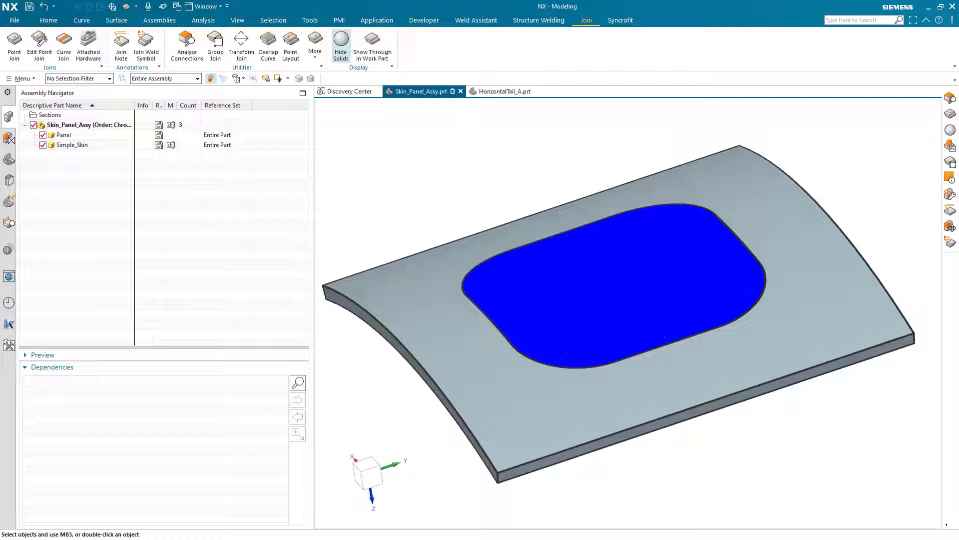
Step: Hide the Panel component to expose the recessed ledge and layout points around the skin's opening
left_click(43, 135)
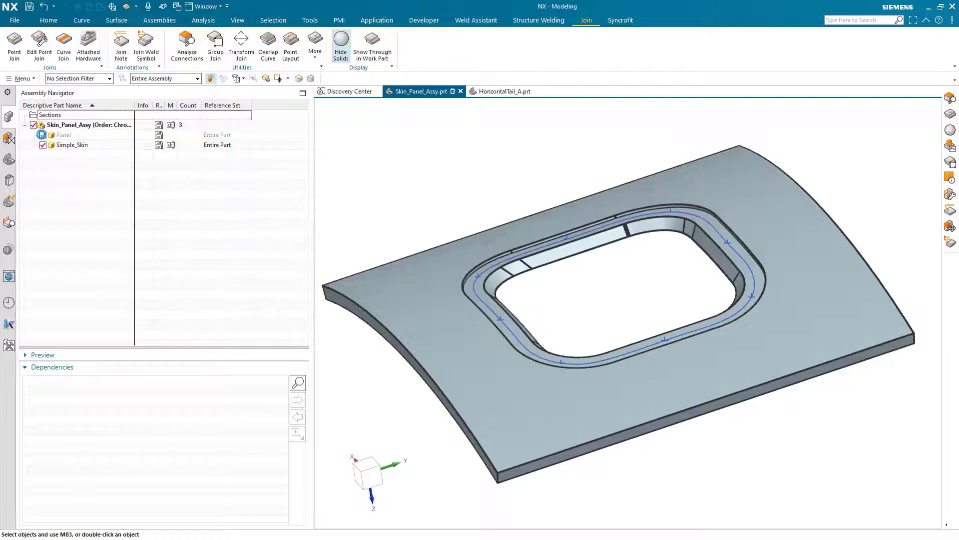
scroll(521, 351, "up", 5)
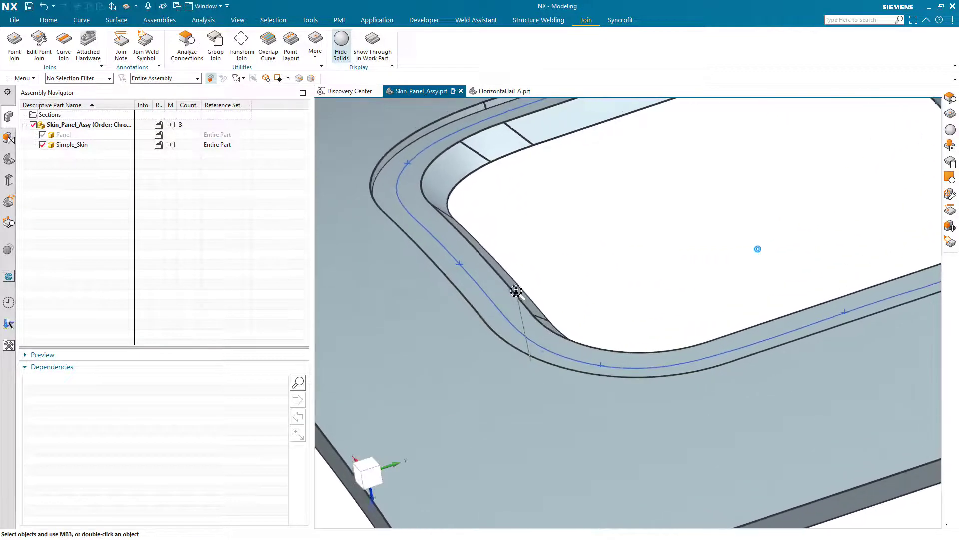
middle_click_drag(435, 326, 499, 409, "shift")
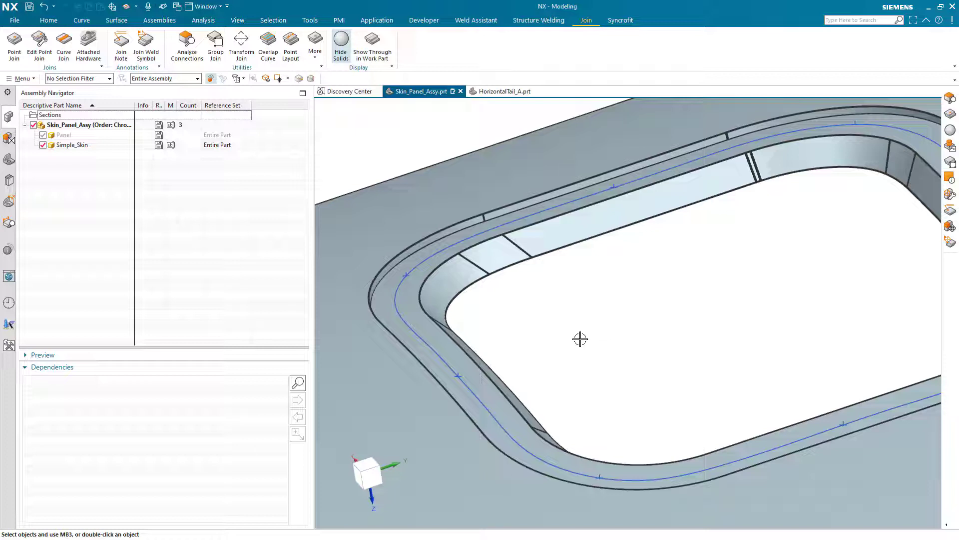
Step: Start a Nutplate attached hardware feature and select all eight layout points around the opening as locations
left_click(86, 46)
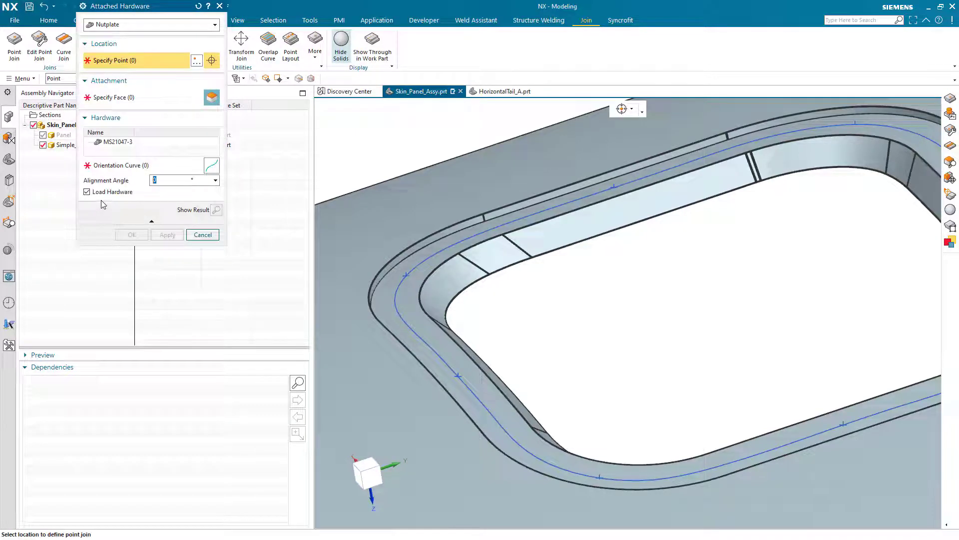
scroll(602, 299, "down", 3)
middle_click_drag(602, 299, 571, 329, "shift")
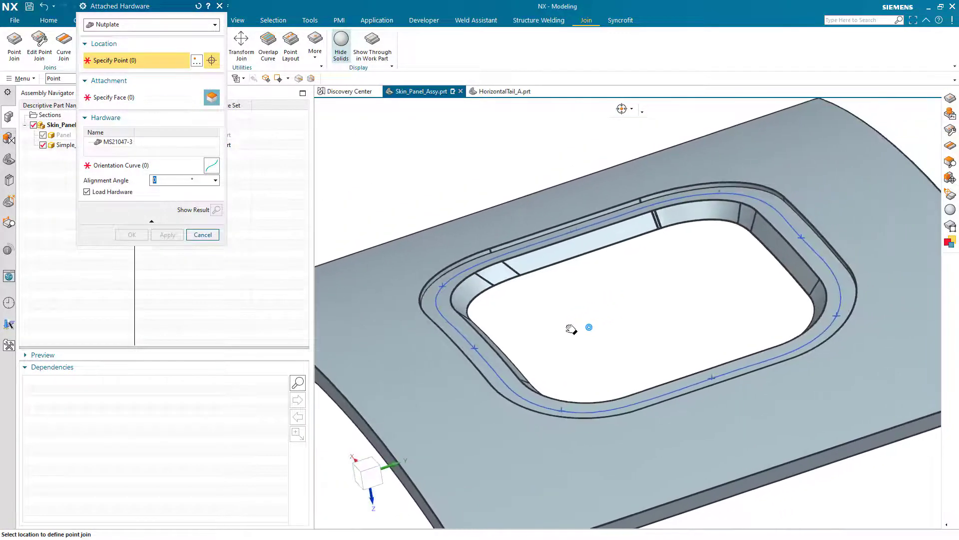
left_click_drag(340, 124, 869, 433)
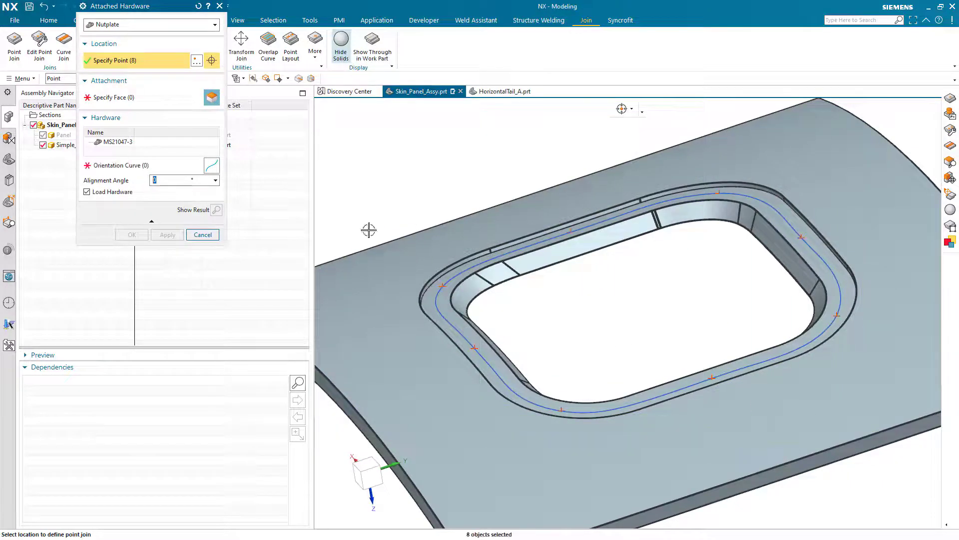
Step: Set the skin's underside as the attachment face and keep MS21047-3 as the nutplate hardware
left_click(131, 99)
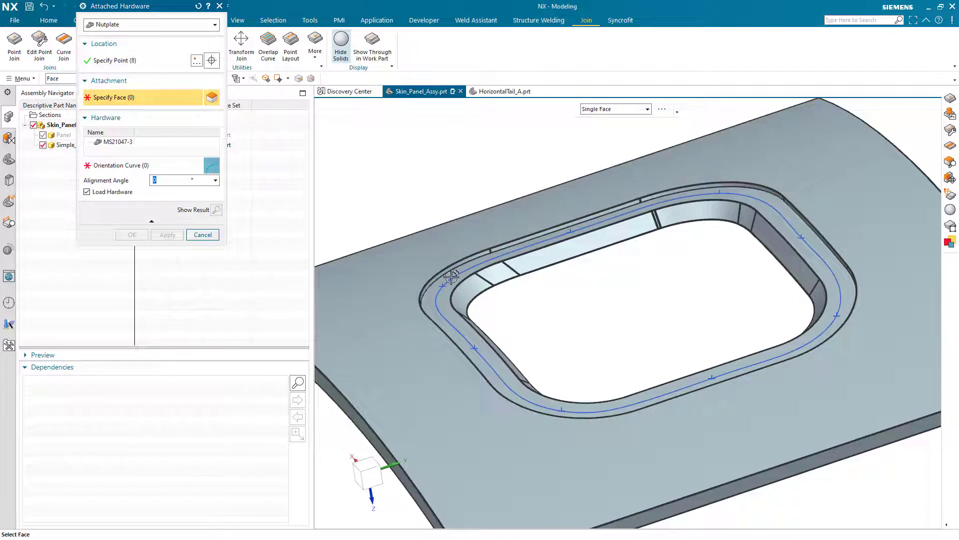
middle_click_drag(482, 352, 471, 302)
left_click(444, 334)
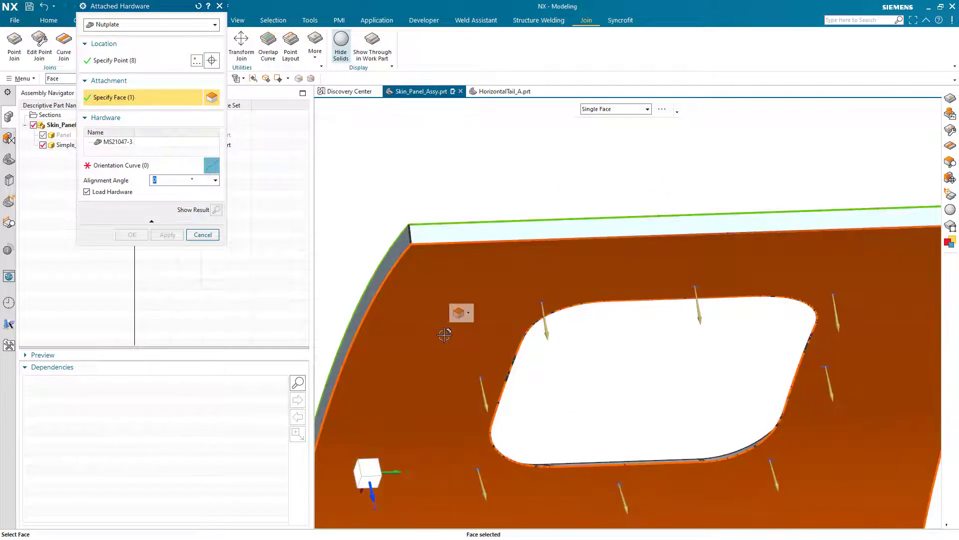
middle_click_drag(481, 214, 557, 505)
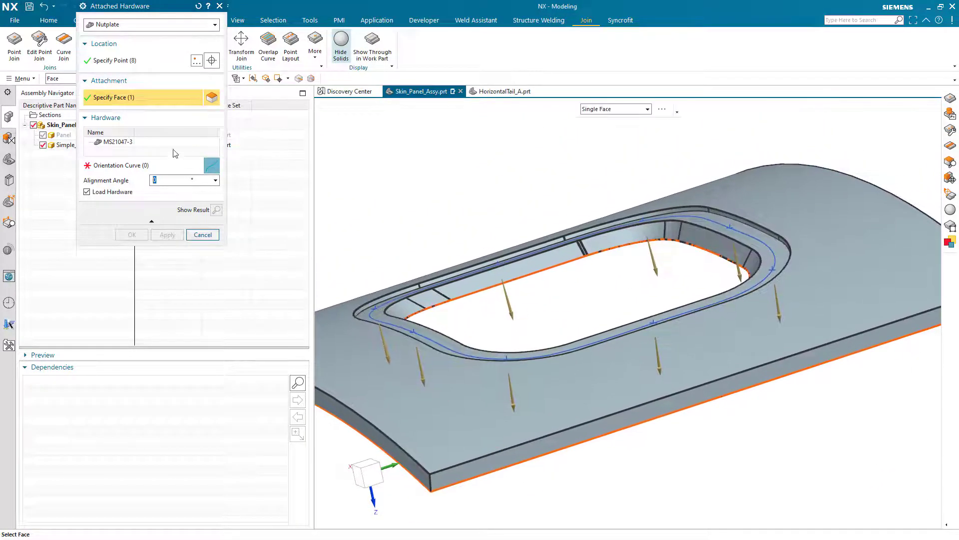
double_click(116, 142)
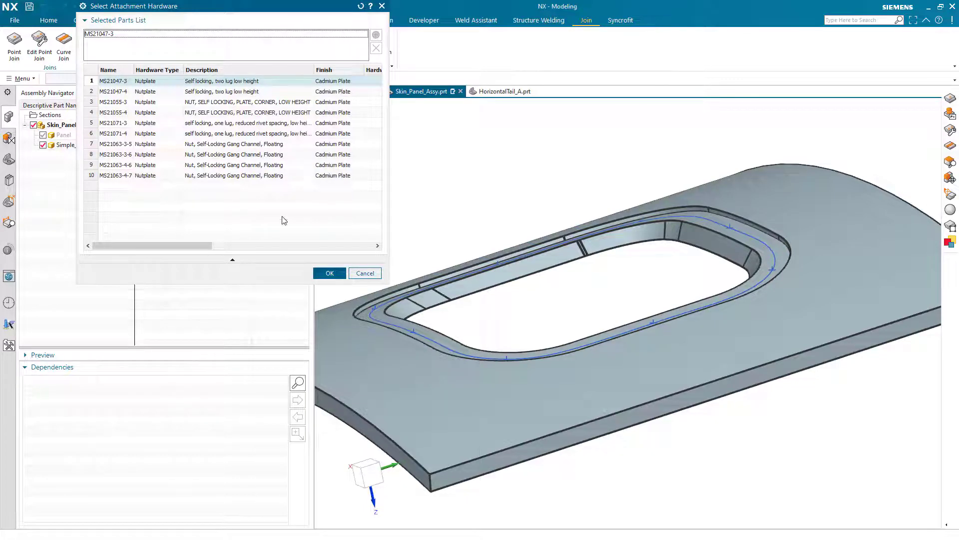
left_click(329, 273)
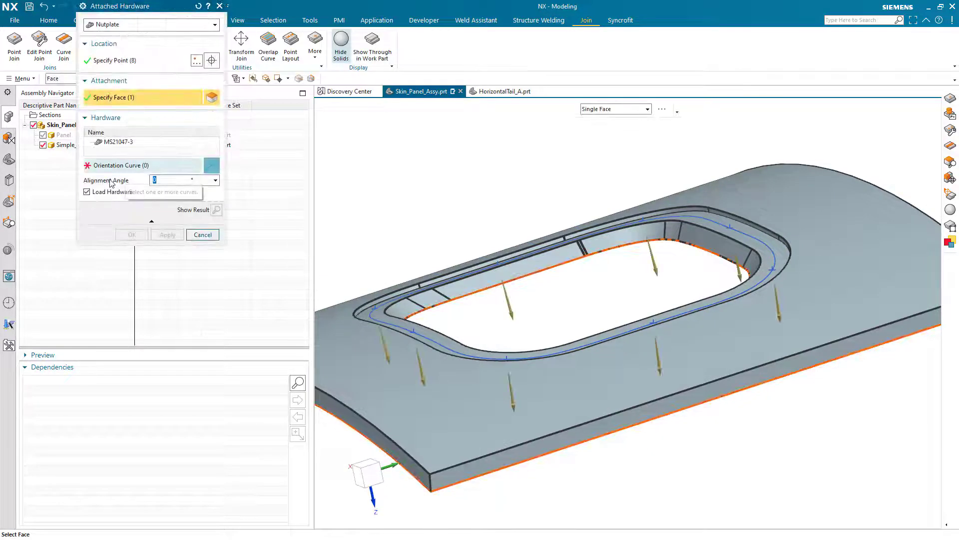
Step: Orient the nutplates along the closed spline around the opening and create them
left_click(120, 166)
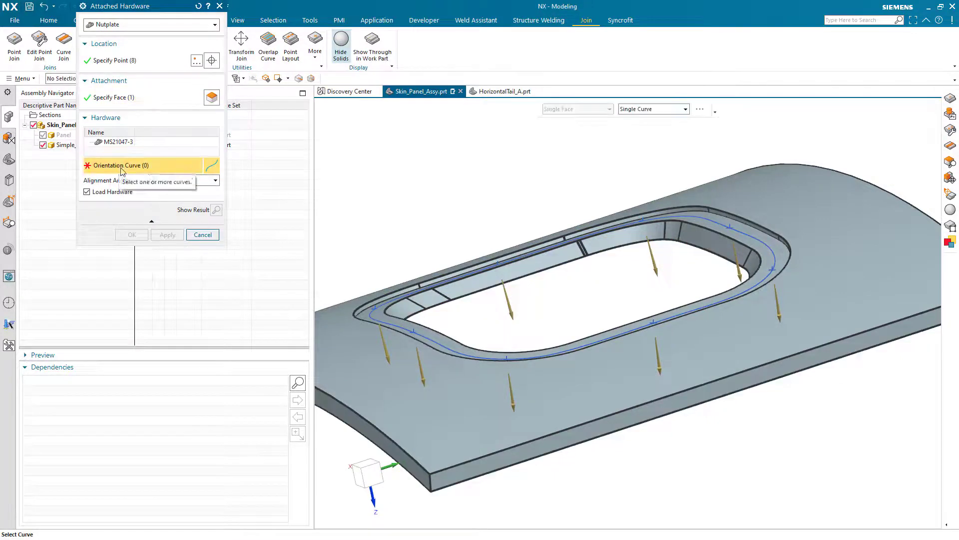
middle_click_drag(370, 312, 368, 330)
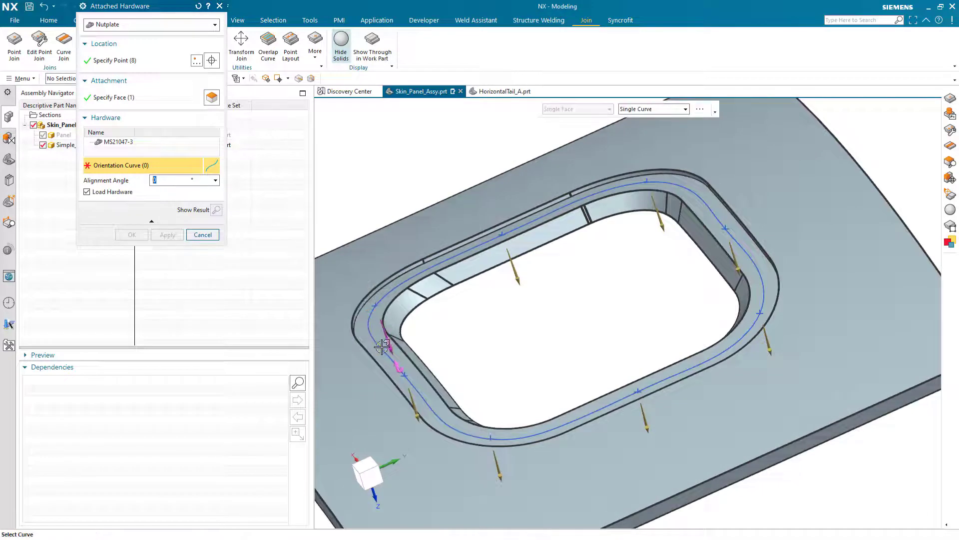
left_click(378, 345)
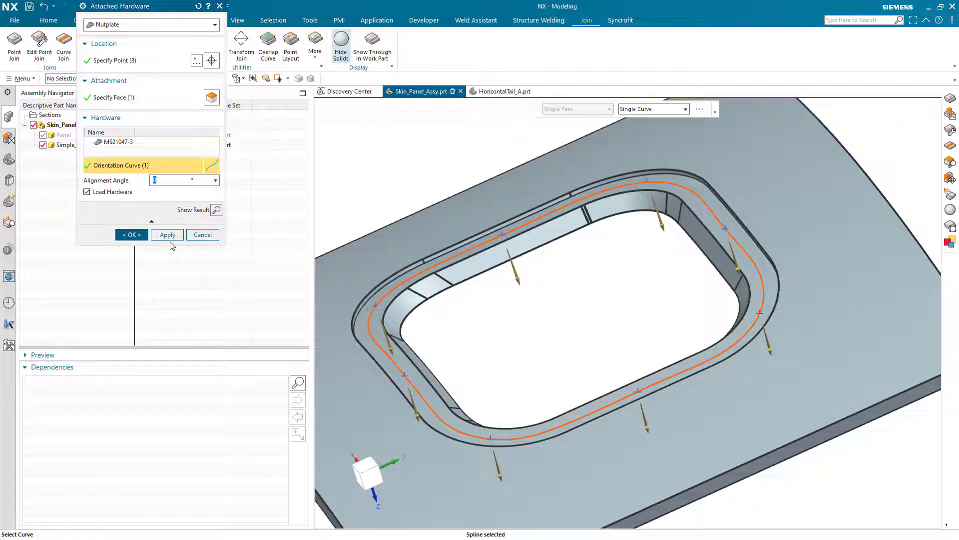
left_click(131, 236)
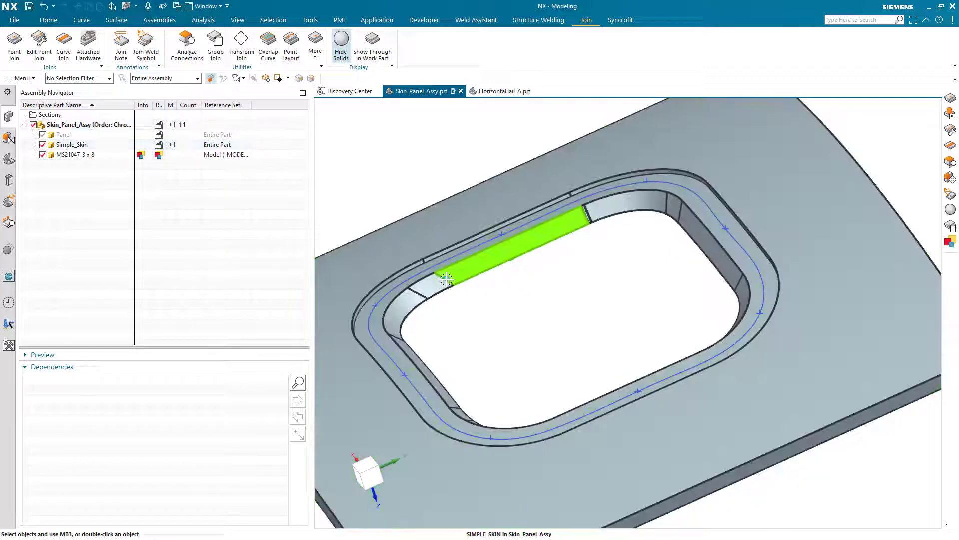
Step: Examine the nutplates on the skin's underside and the rivet points belonging to Nutplate1 in the model history
middle_click_drag(446, 280, 456, 331)
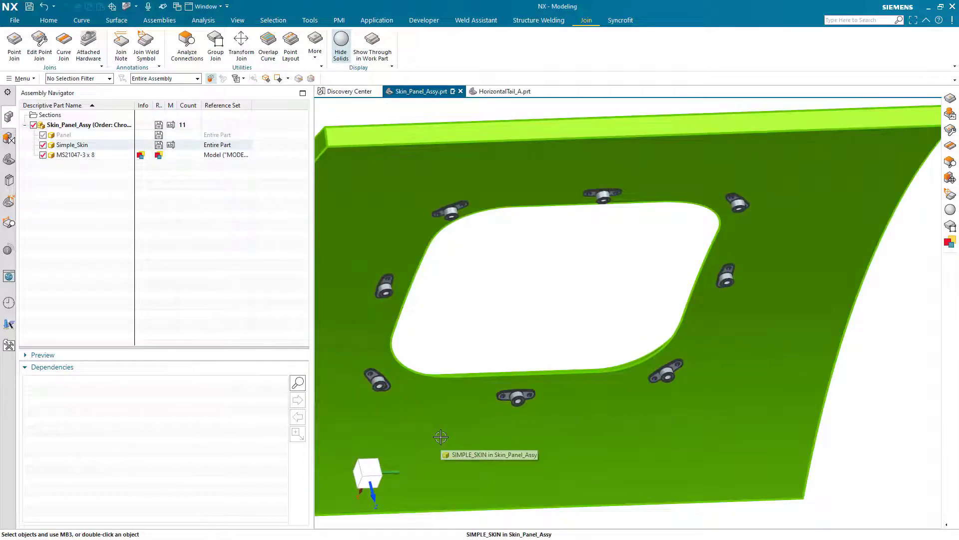
scroll(430, 145, "up", 5)
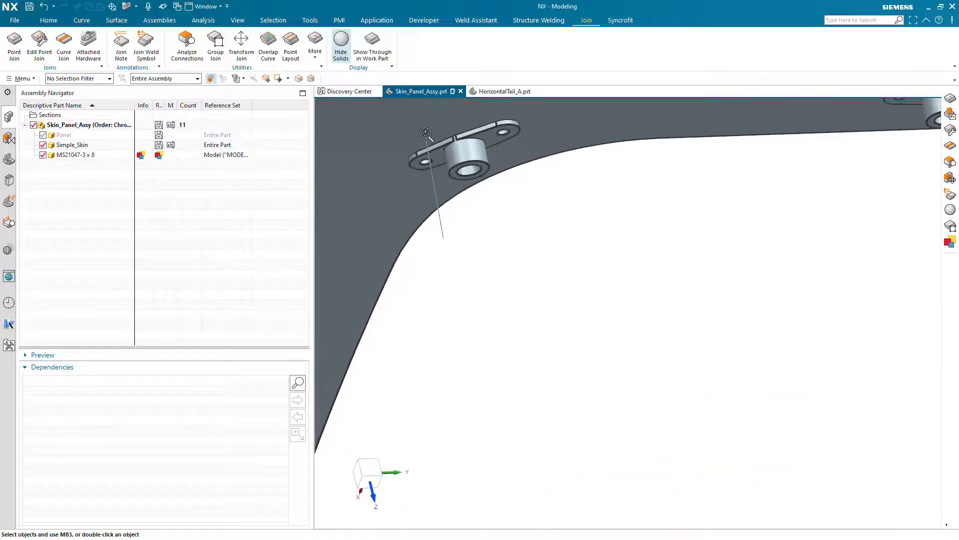
middle_click_drag(429, 134, 450, 115)
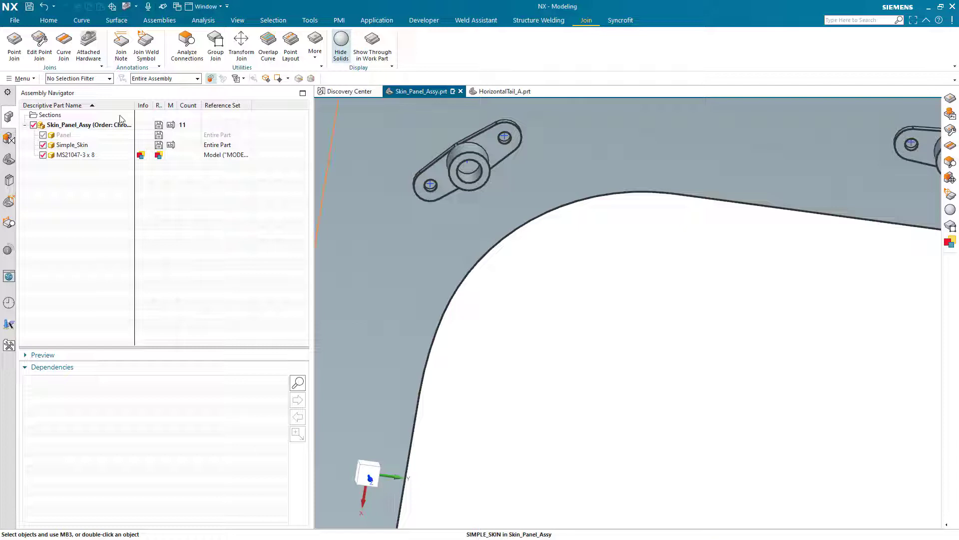
left_click(9, 160)
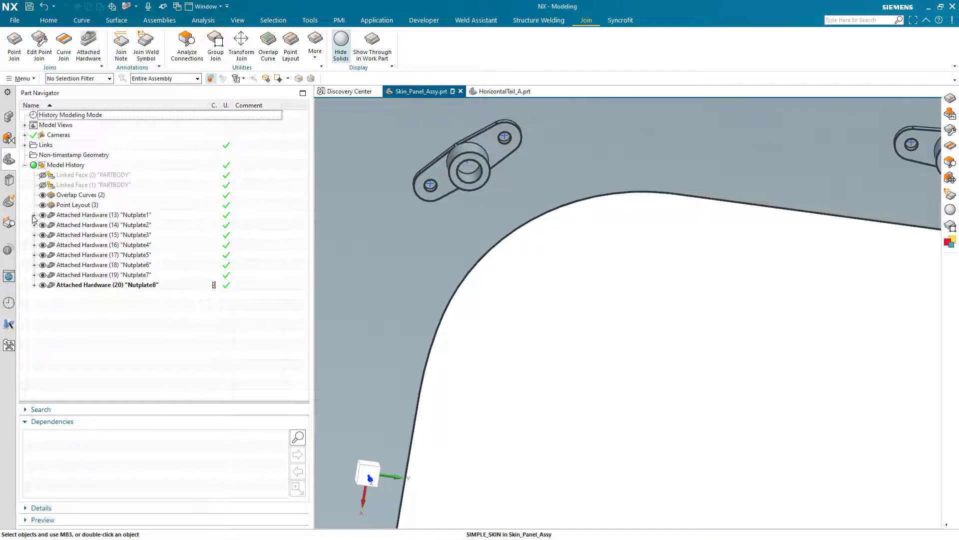
left_click(34, 215)
left_click(83, 228)
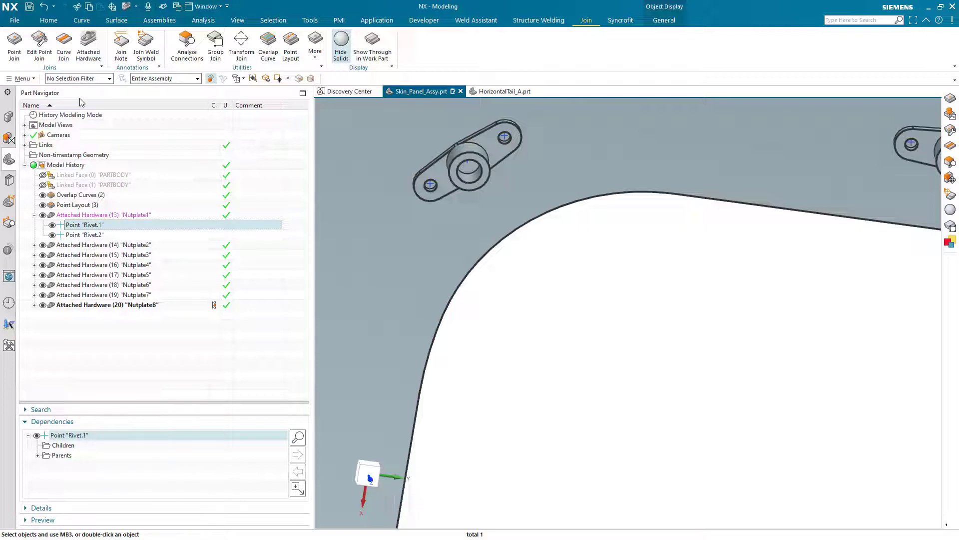
Step: Start a Point Join of type Nutplate Rivet with the Simple_Skin solid as the connected body
mouse_move(433, 219)
middle_mouse_down("ctrl")
mouse_move(430, 310)
mouse_move(439, 244)
mouse_move(447, 262)
mouse_move(469, 259)
middle_mouse_up("ctrl")
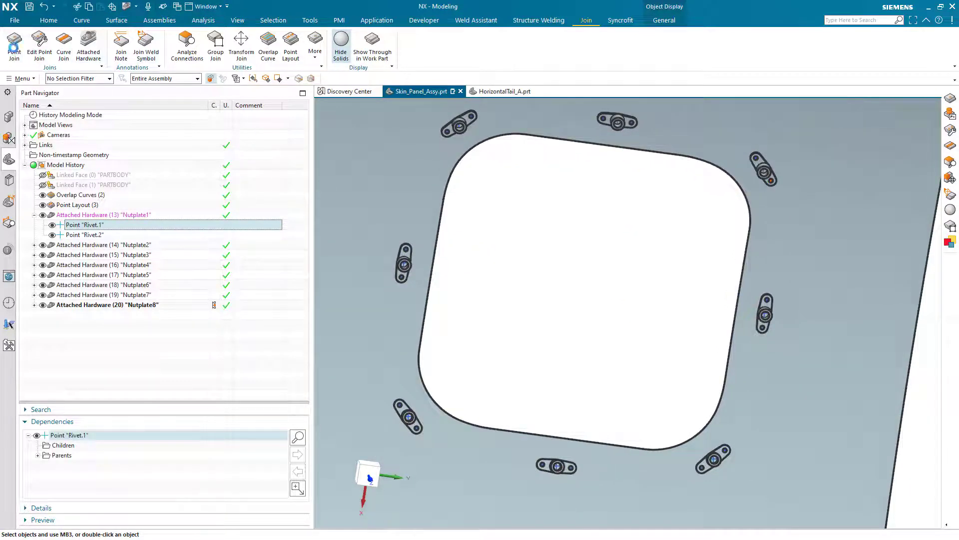
left_click(14, 47)
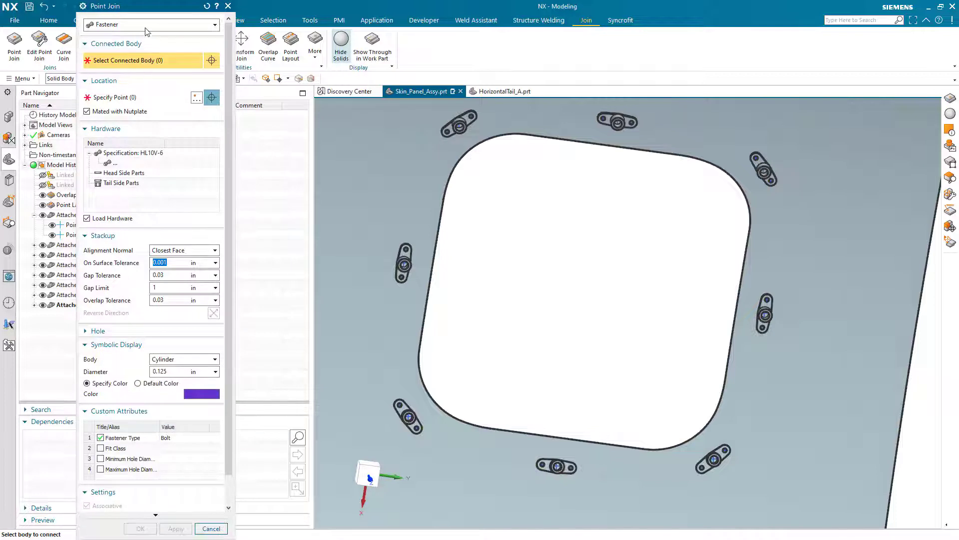
left_click(146, 29)
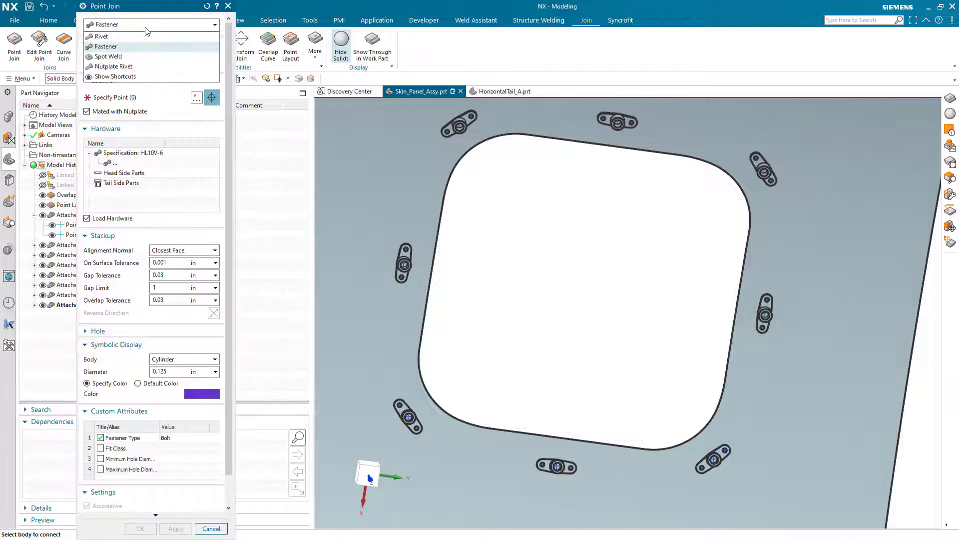
left_click(114, 67)
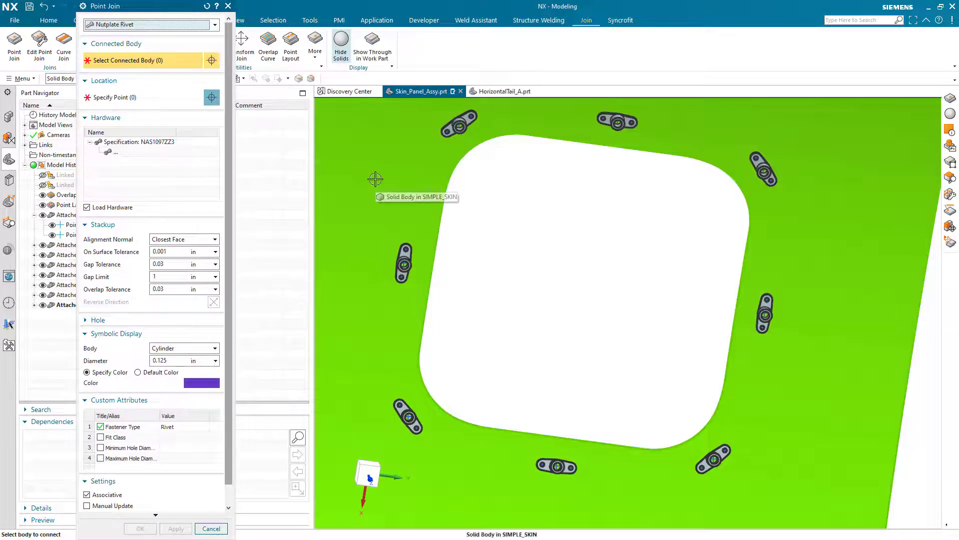
left_click(376, 179)
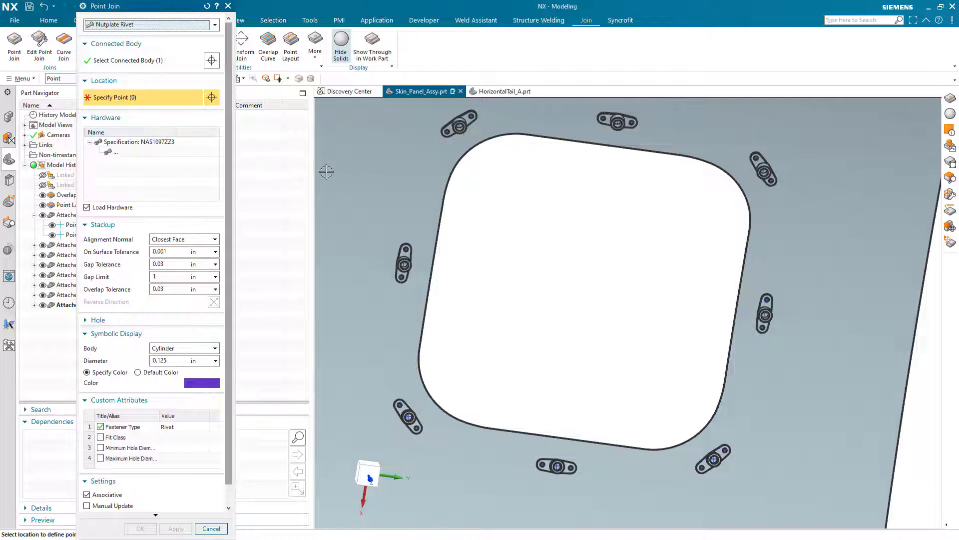
Step: Select the 16 rivet points of all the nutplates around the opening as the join locations
scroll(335, 175, "down", 4)
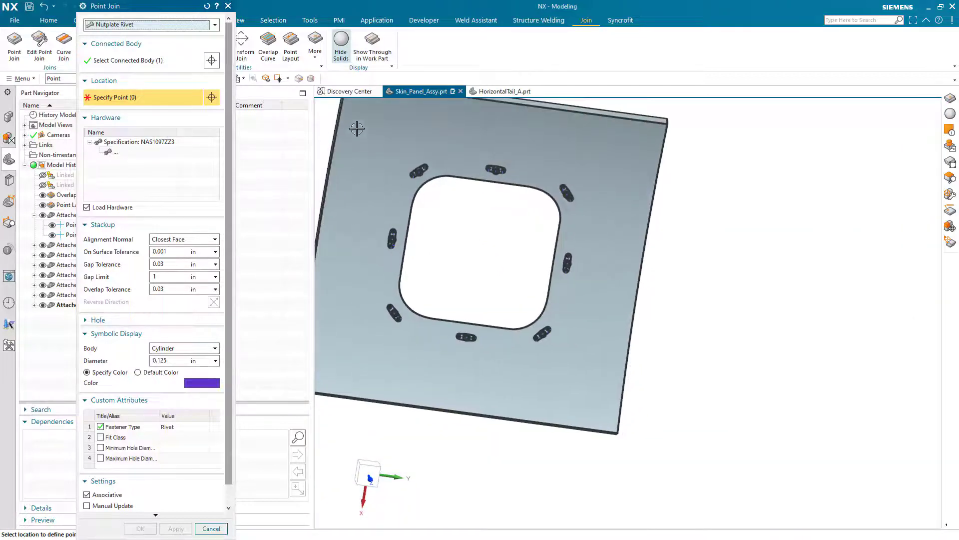
left_click_drag(356, 128, 624, 381)
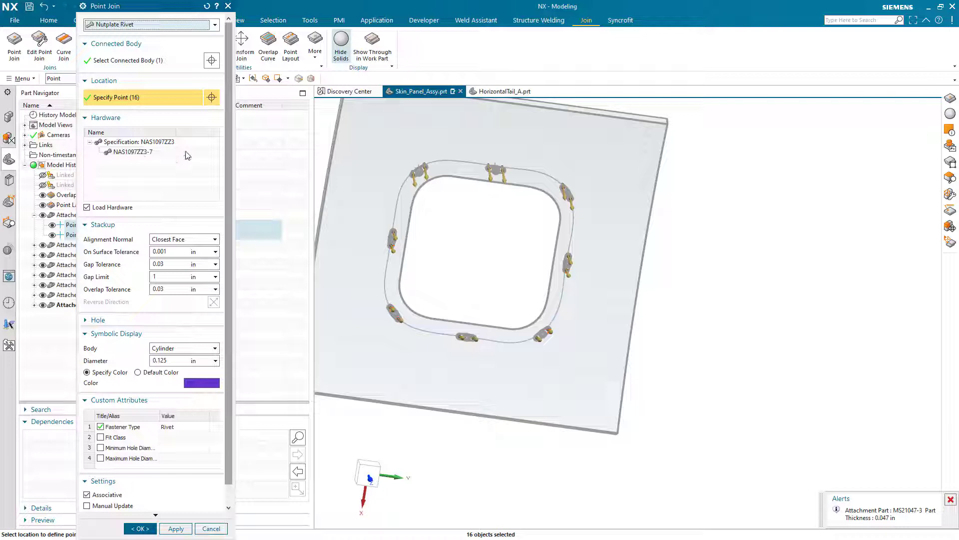
scroll(403, 202, "up", 4)
scroll(402, 145, "down", 2)
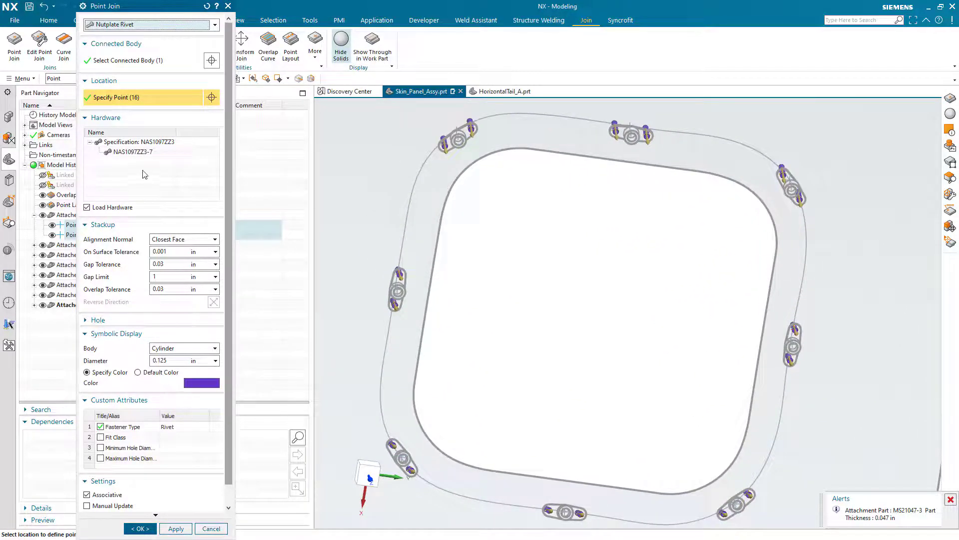
Step: Review the NAS1097ZZ3-7 rivet and its countersink hole settings, and create the nutplate rivets with their holes
left_click(142, 143)
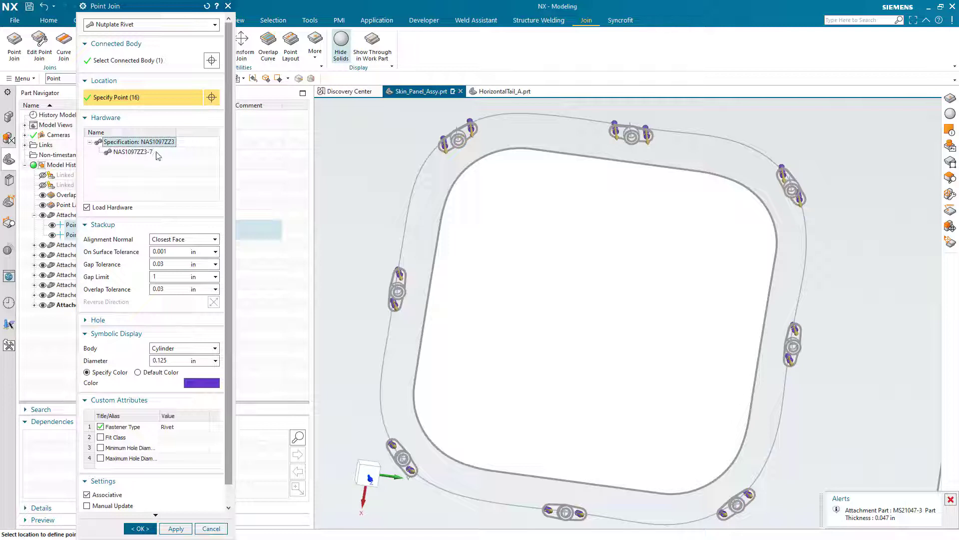
left_click(156, 154)
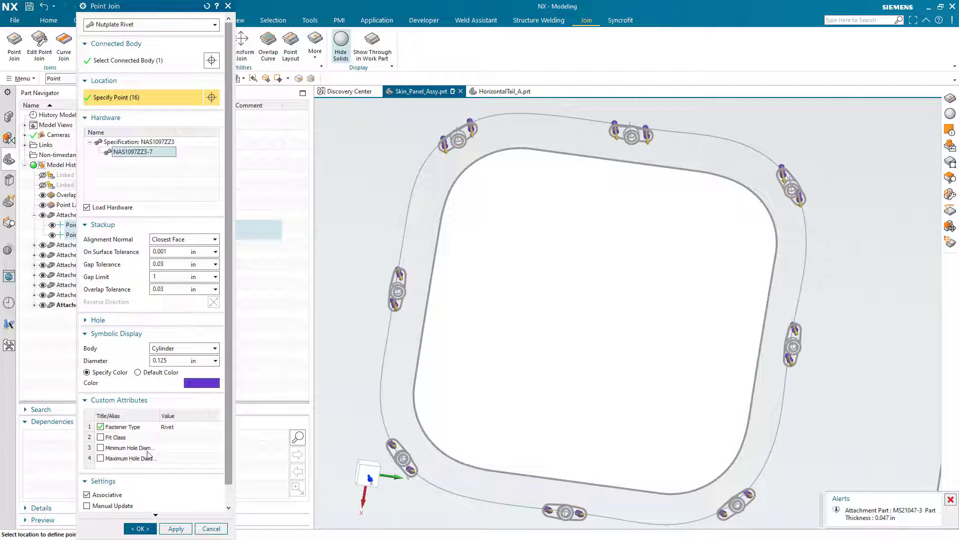
left_click(121, 320)
scroll(151, 341, "down", 1)
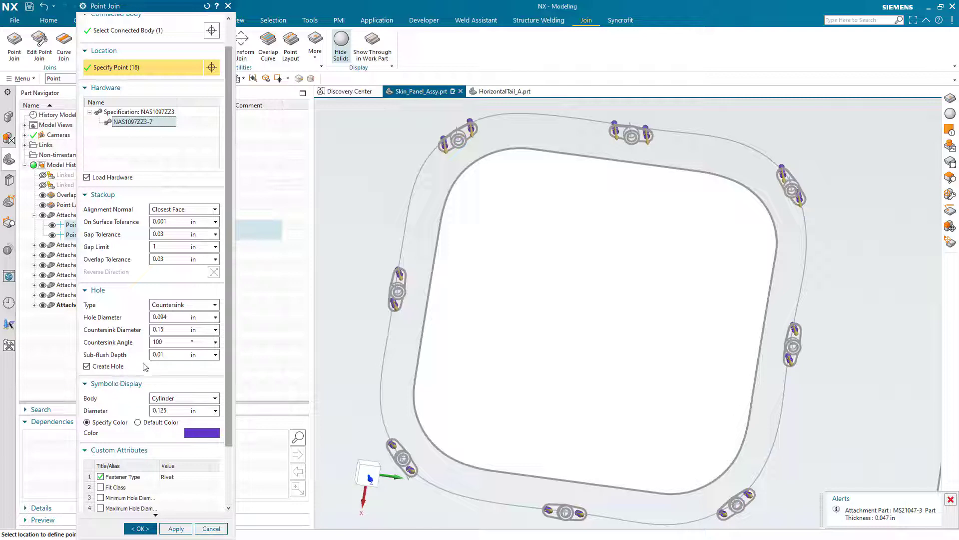
left_click(142, 528)
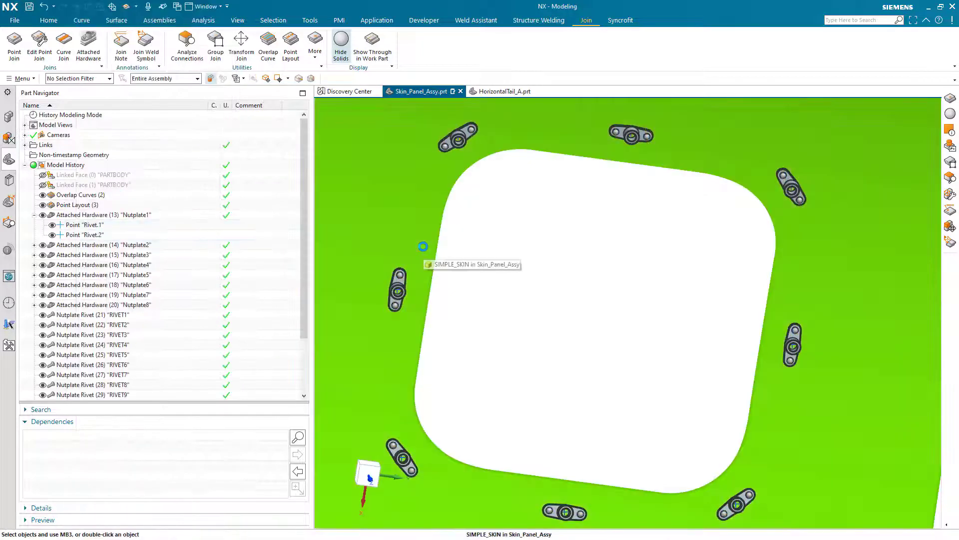
Step: Inspect the installed rivets on the nutplates and the countersunk rivet holes along the skin's ledge
scroll(401, 358, "up", 5)
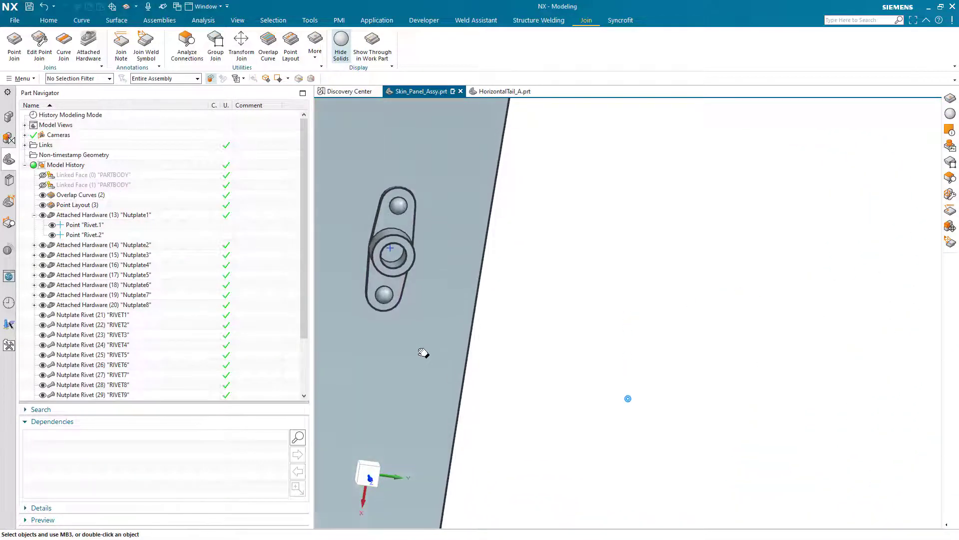
middle_click_drag(400, 205, 546, 510)
mouse_move(493, 395)
middle_mouse_down("ctrl")
mouse_move(455, 266)
mouse_move(474, 234)
mouse_move(495, 317)
mouse_move(493, 407)
middle_mouse_up("ctrl")
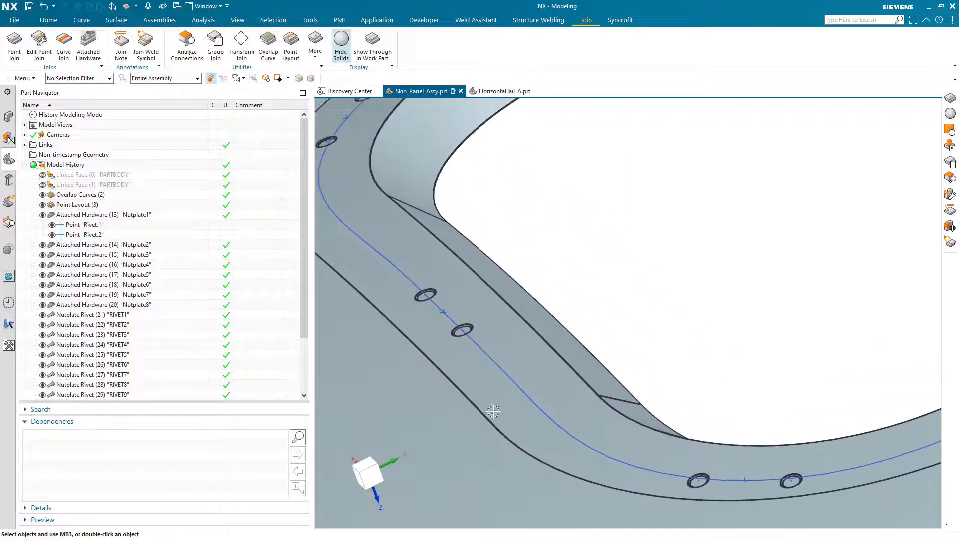
middle_click_drag(499, 284, 461, 402, "ctrl")
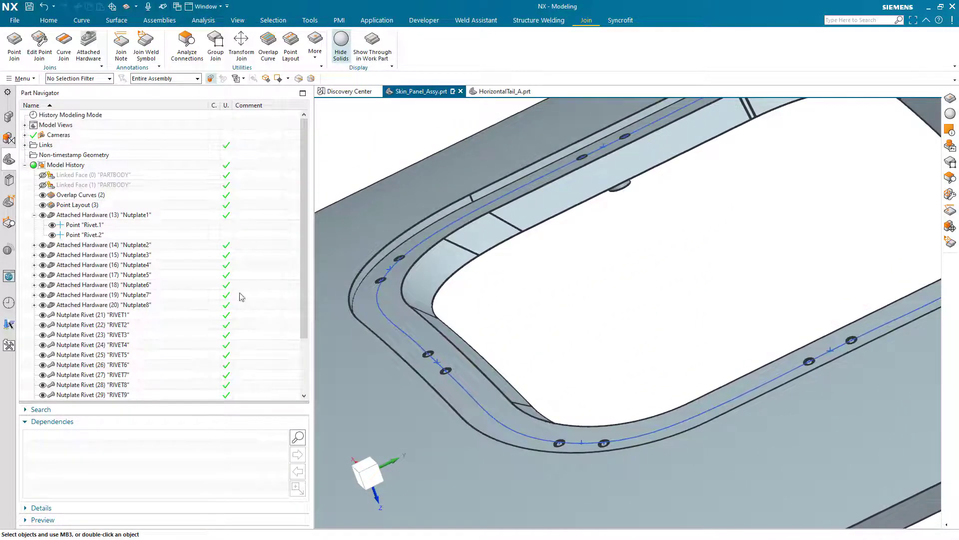
Step: Show the Panel component in the skin-panel assembly again so that it covers the opening
left_click(8, 118)
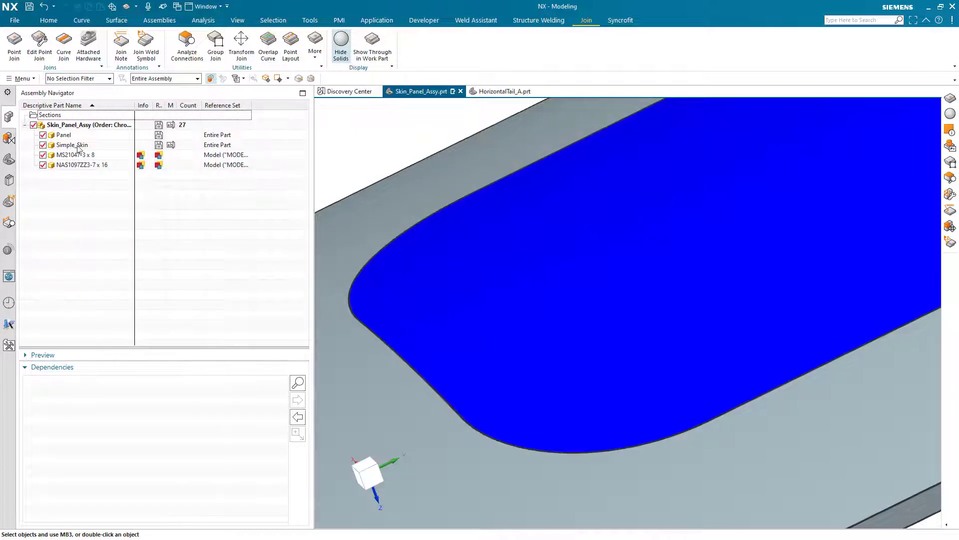
scroll(464, 260, "down", 3)
scroll(473, 331, "up", 1)
middle_click_drag(472, 331, 520, 346, "shift")
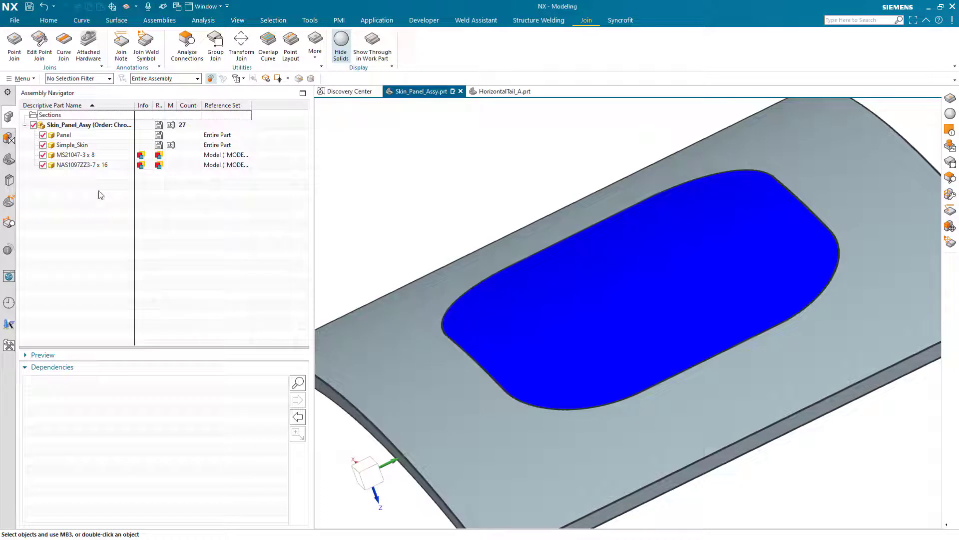
Step: Start a Point Join of type Fastener with the Panel and Simple_Skin solids as the connected bodies
left_click(20, 59)
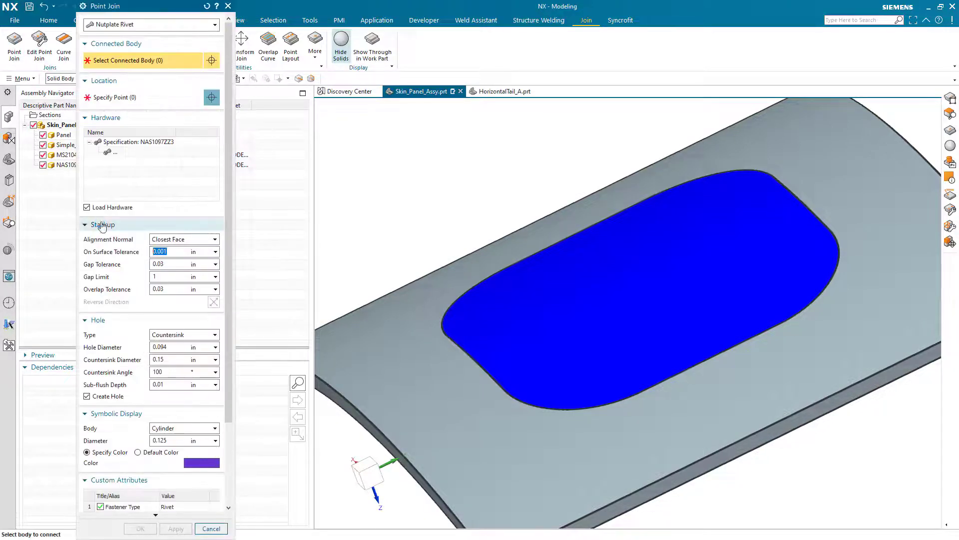
left_click(146, 25)
left_click(113, 47)
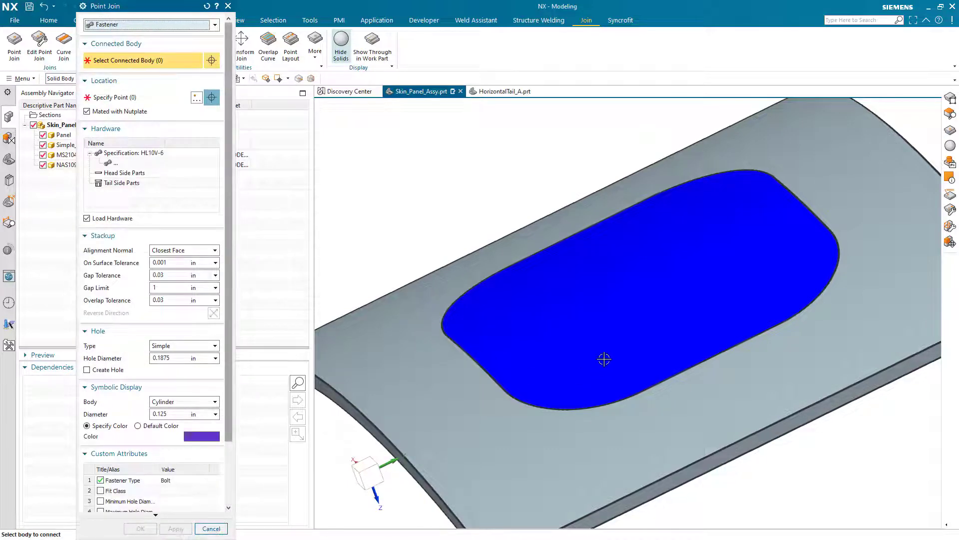
left_click(580, 325)
left_click(410, 351)
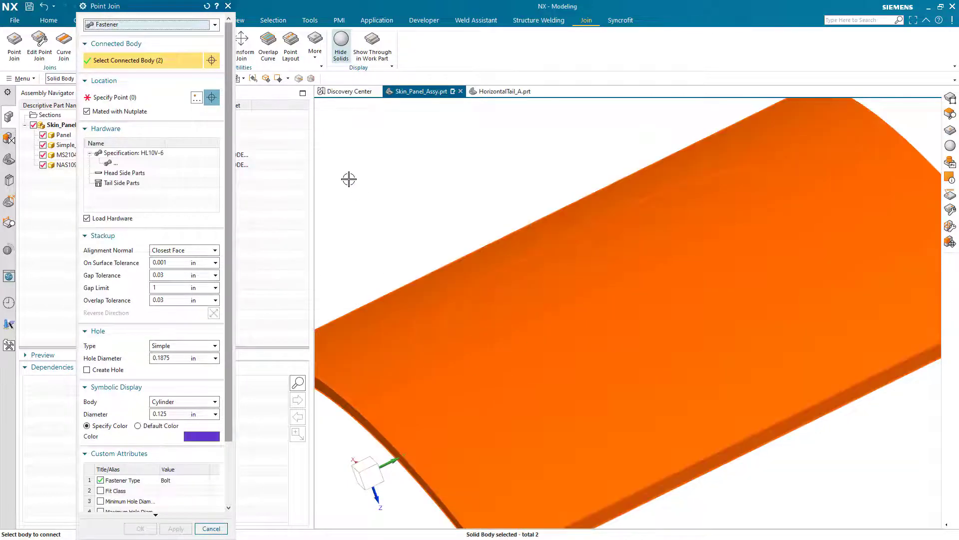
Step: Select the eight nutplate points as fastener locations mated with the nutplates, and check the tail side parts
left_click(110, 99)
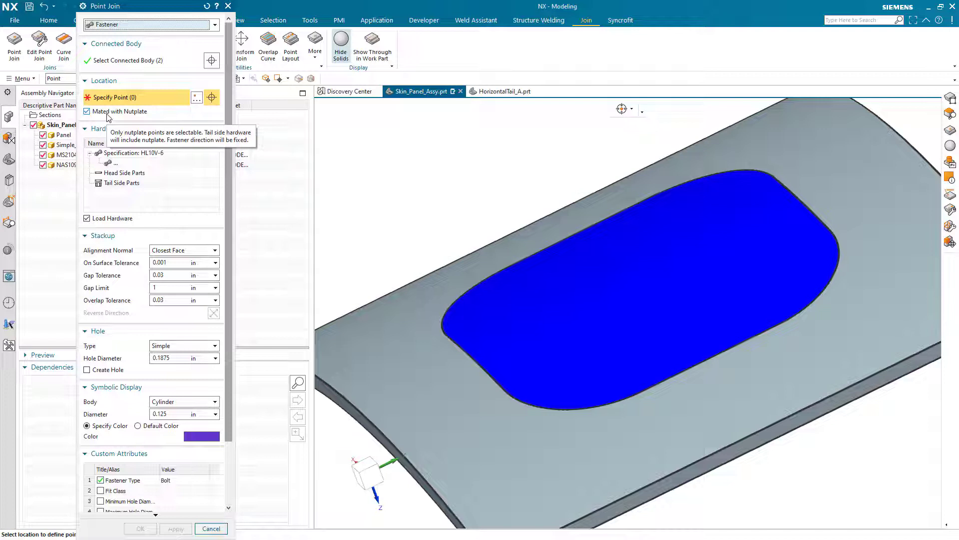
left_click_drag(371, 131, 897, 463)
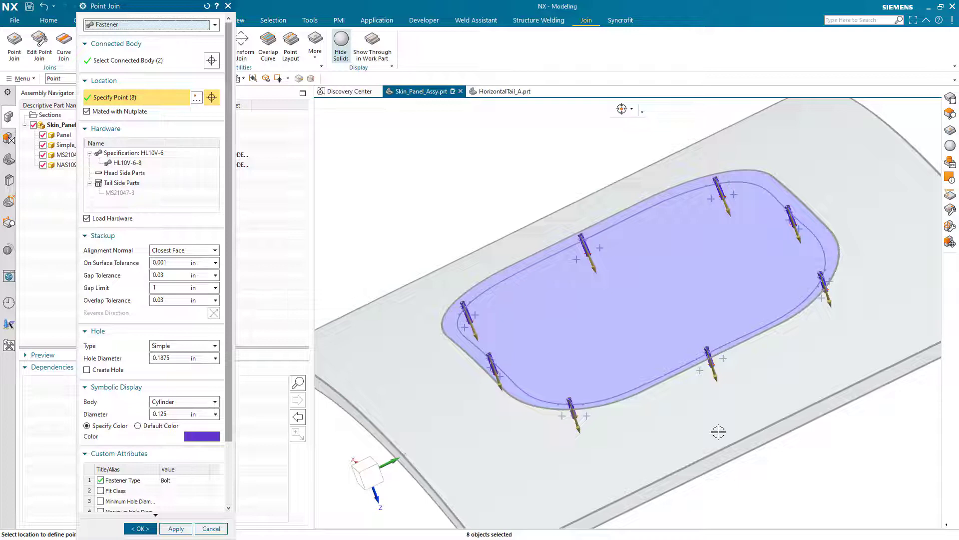
left_click(127, 194)
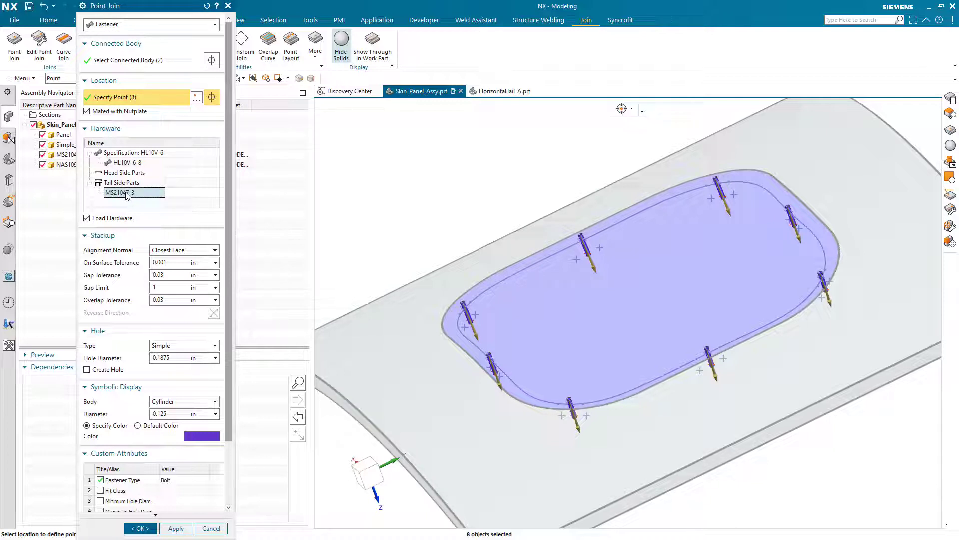
left_click(129, 183)
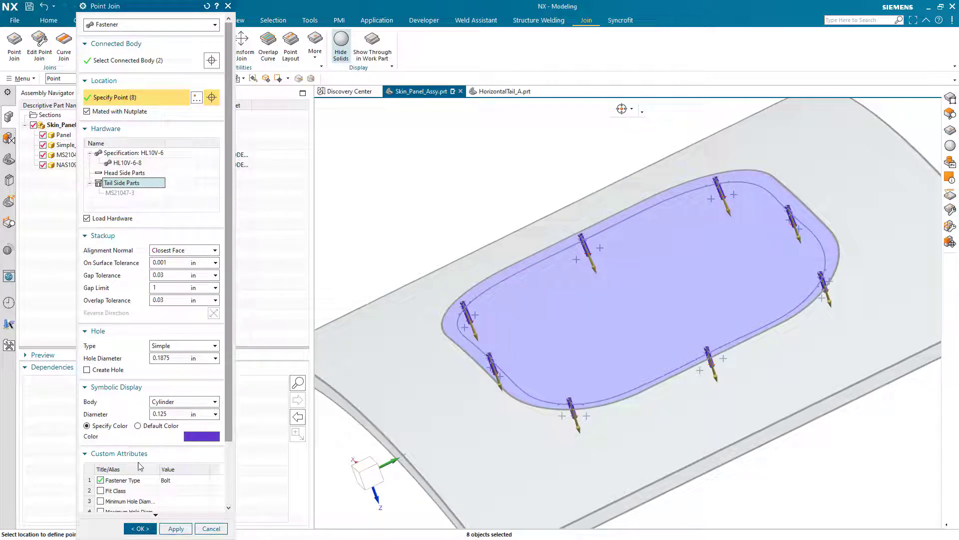
Step: Change the pin specification to the flush-head HL11V-6 and create the fasteners through the panel and skin
double_click(143, 153)
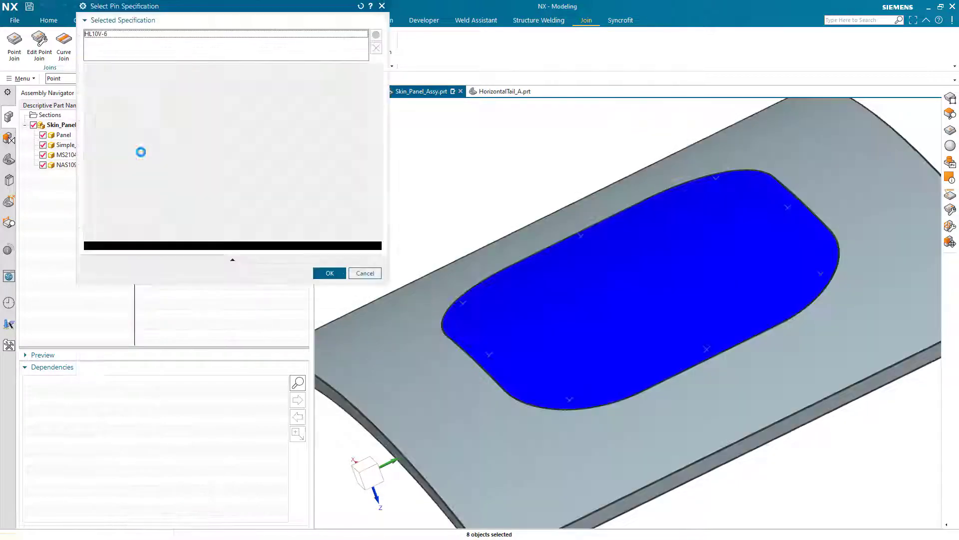
left_click(105, 102)
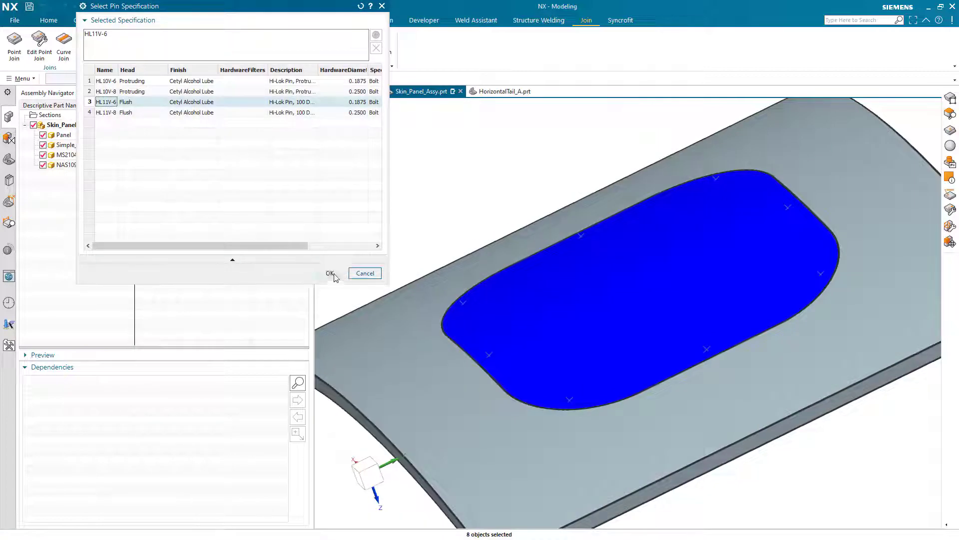
left_click(331, 274)
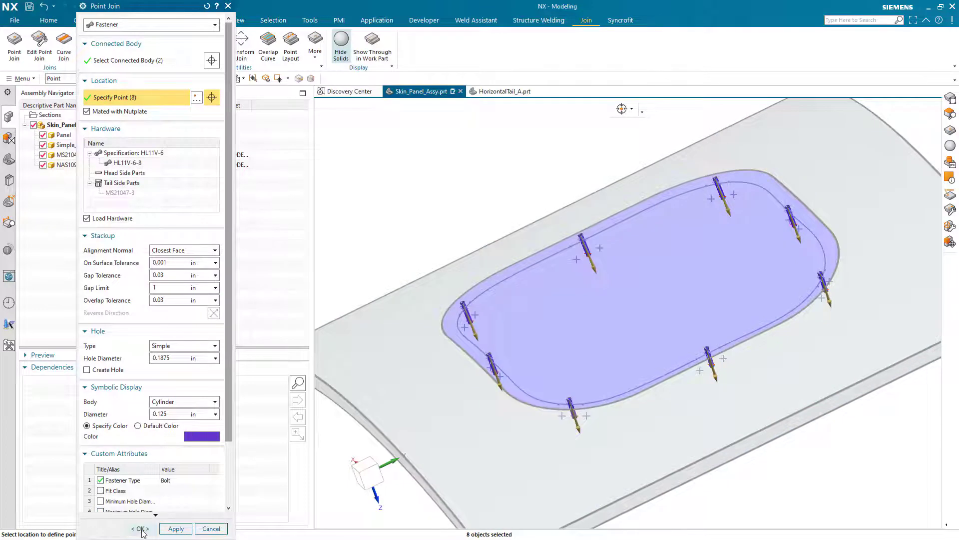
left_click(140, 529)
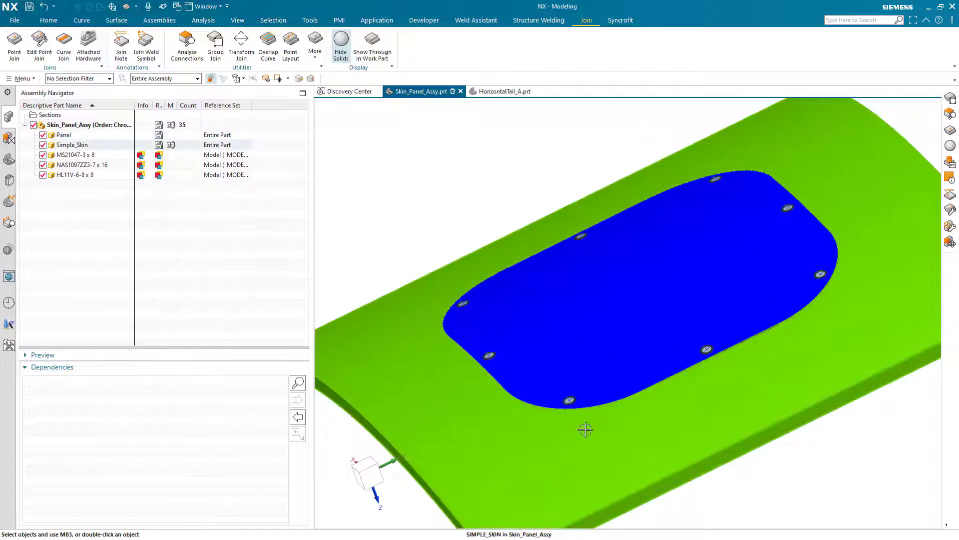
Step: Inspect the flush fasteners in the panel, and hide the Panel component to examine them with the nutplates around the skin opening
scroll(563, 366, "up", 4)
scroll(564, 367, "up", 2)
middle_click_drag(564, 366, 550, 336, "shift")
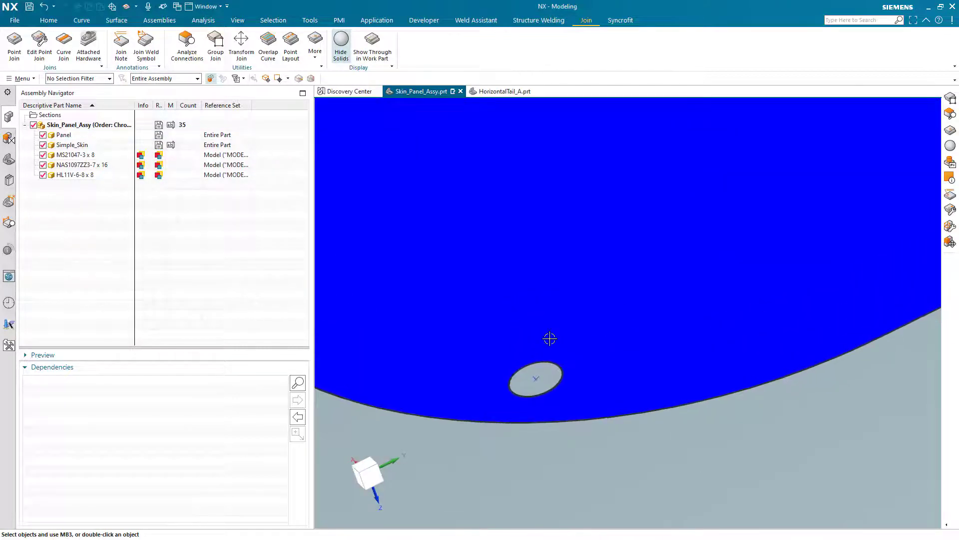
left_click(550, 350)
middle_click_drag(562, 269, 563, 420, "ctrl")
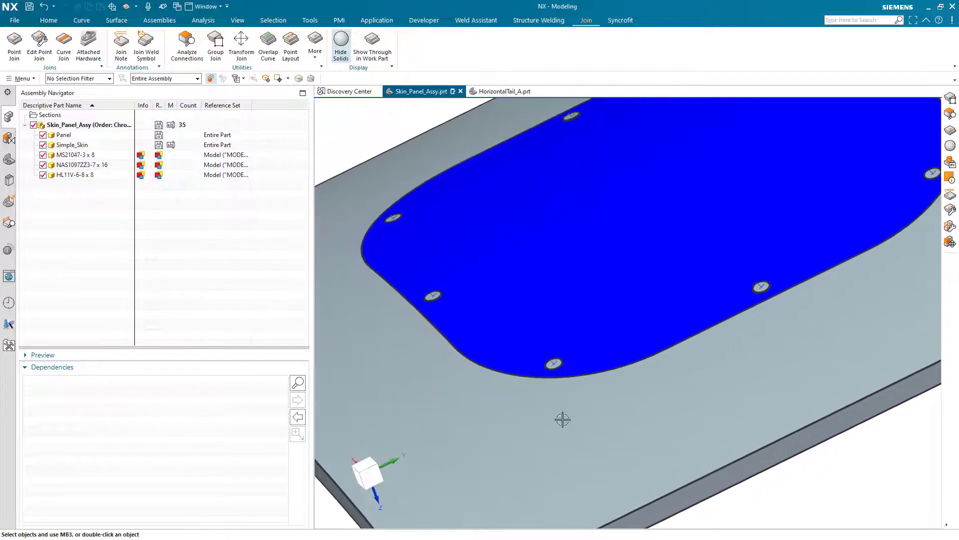
left_click(43, 136)
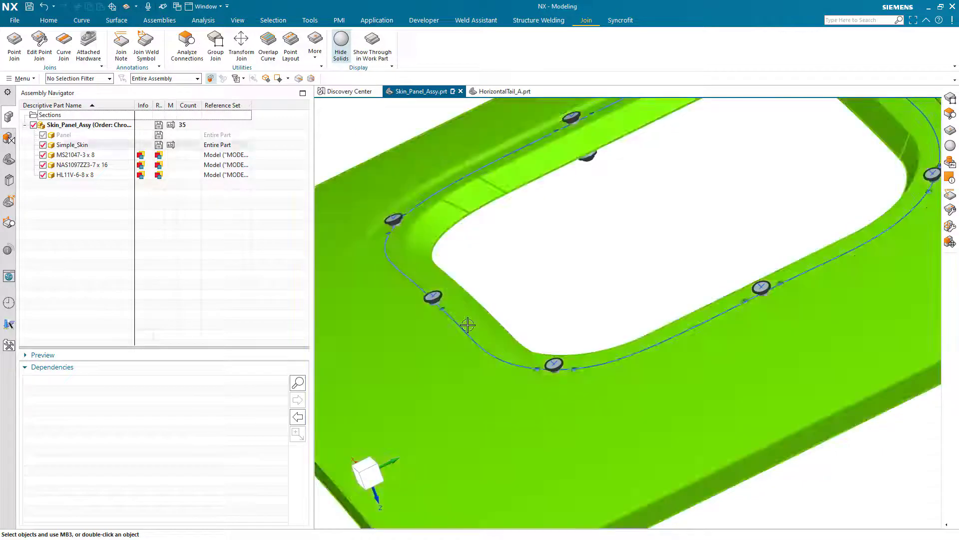
middle_click_drag(460, 323, 432, 340)
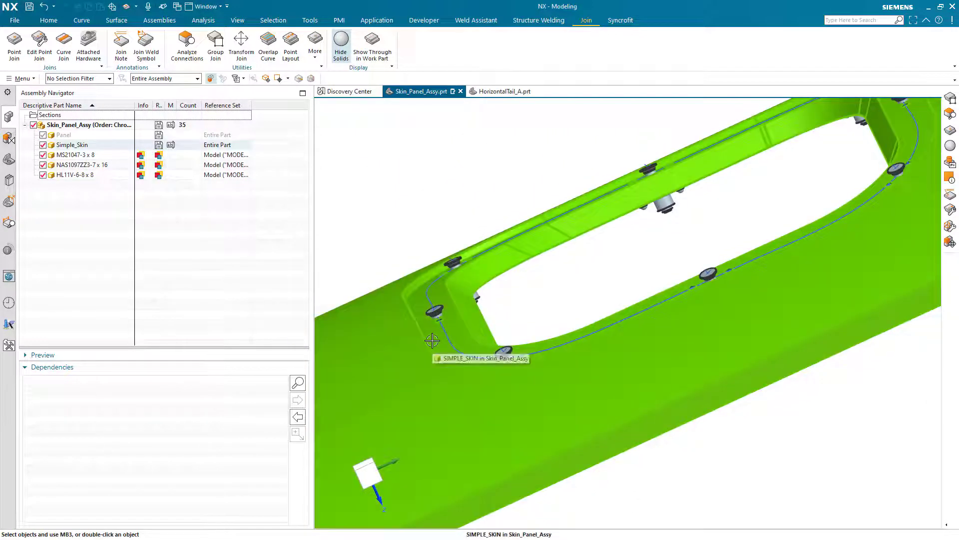